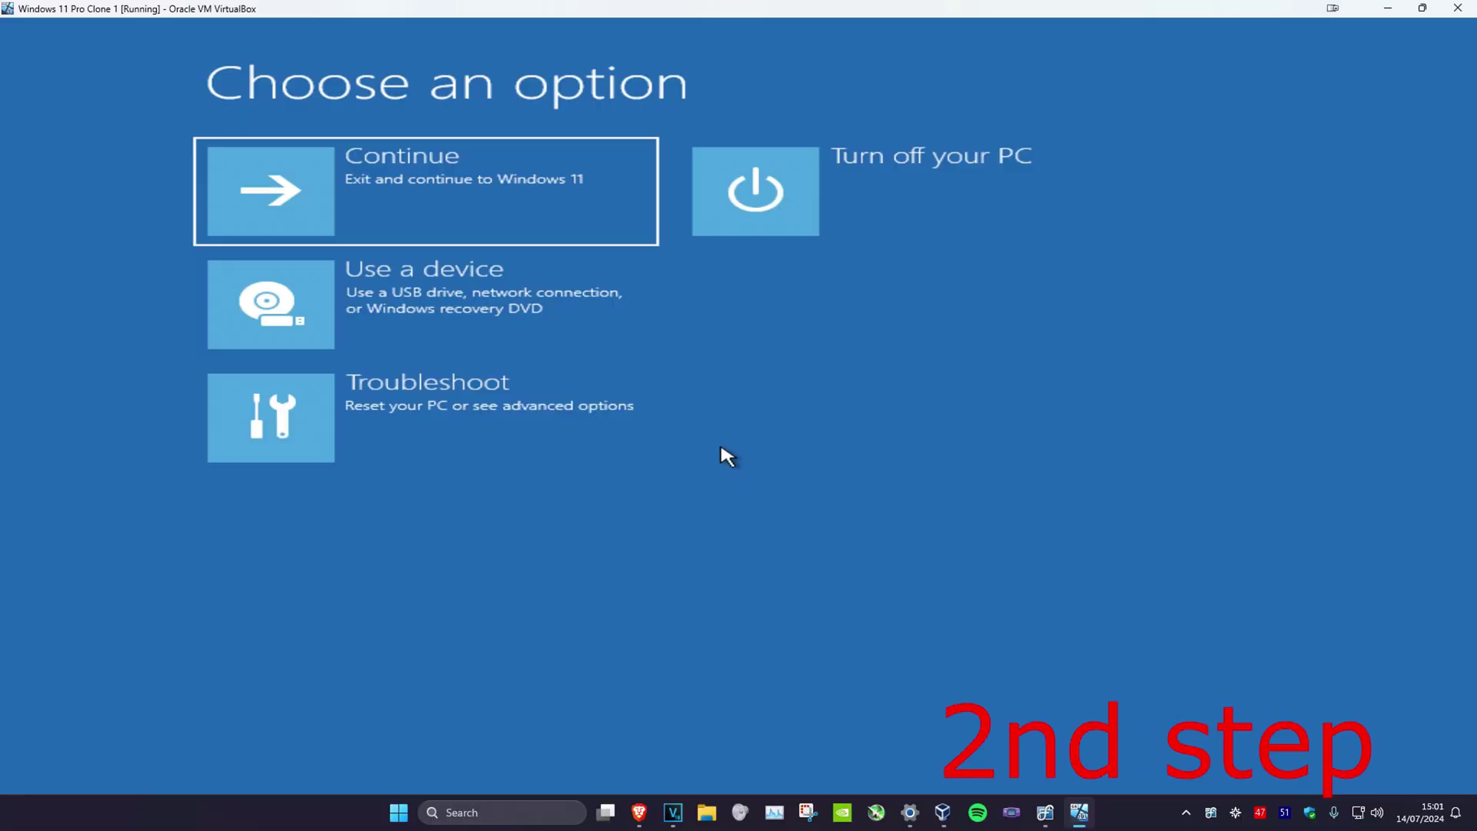
- Reach the recovery Command Prompt via Troubleshoot and Advanced options
click(454, 395)
click(488, 326)
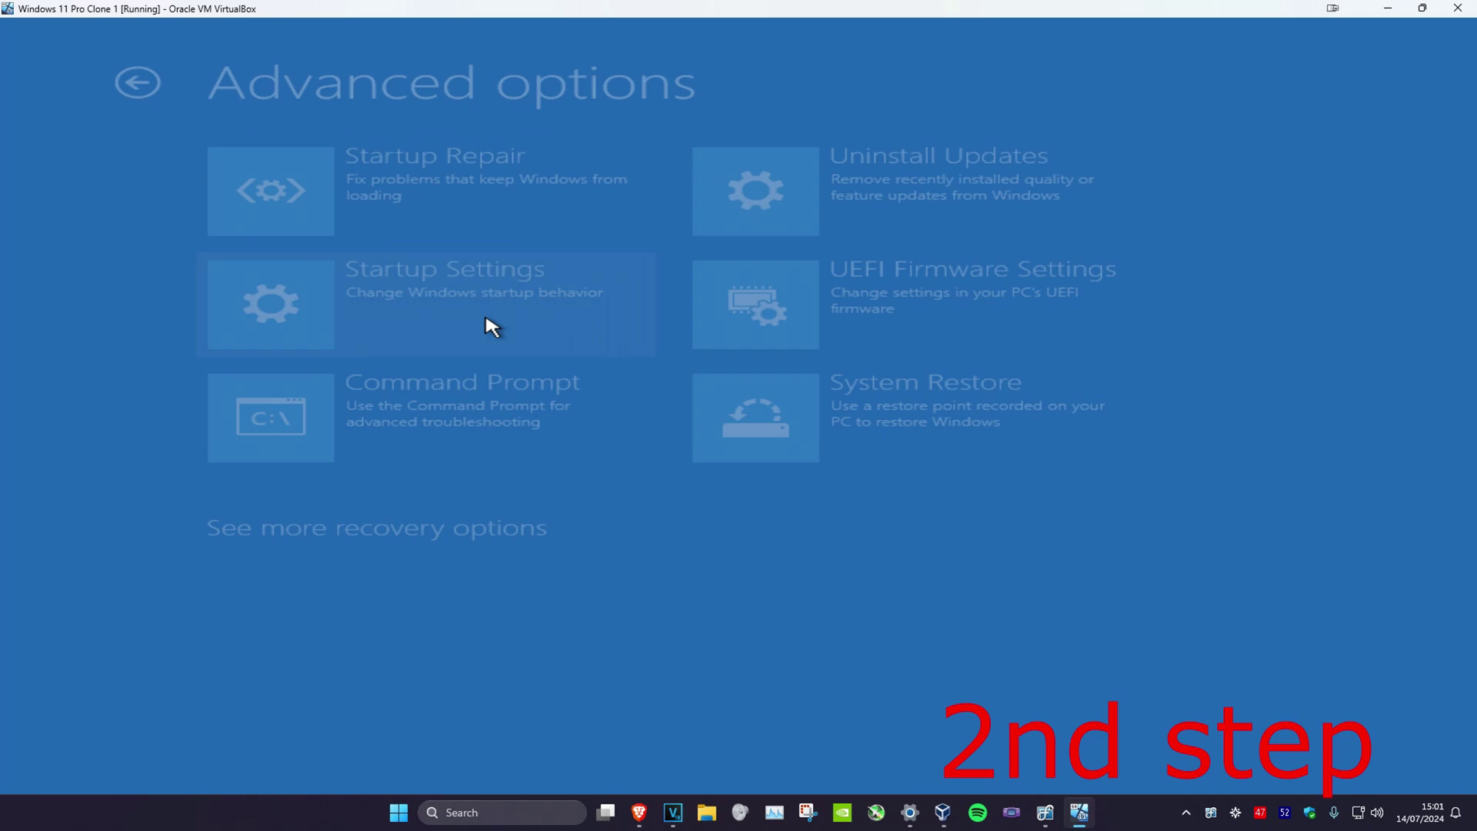
click(466, 428)
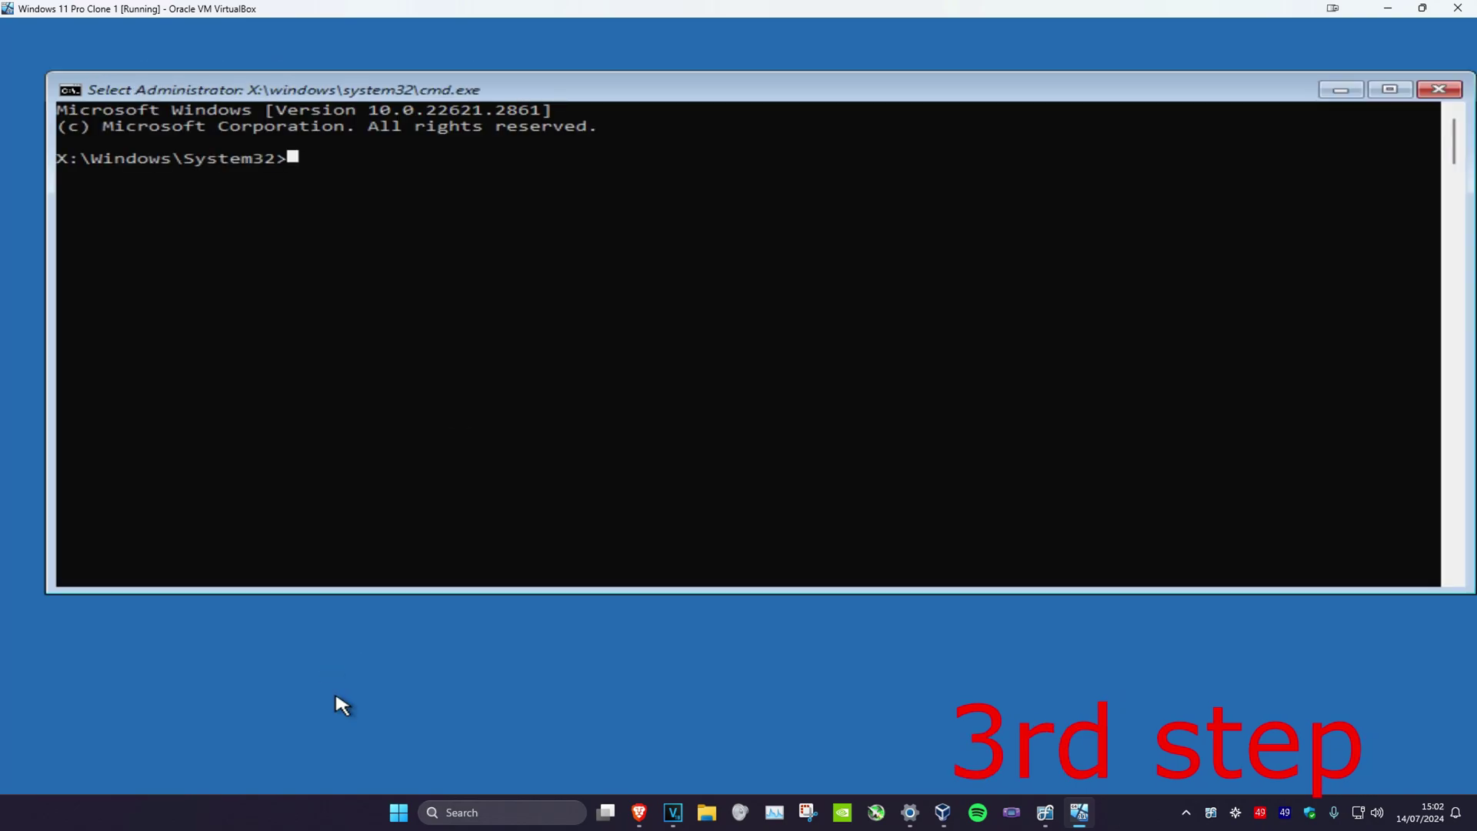
text(bootrec /fixm)
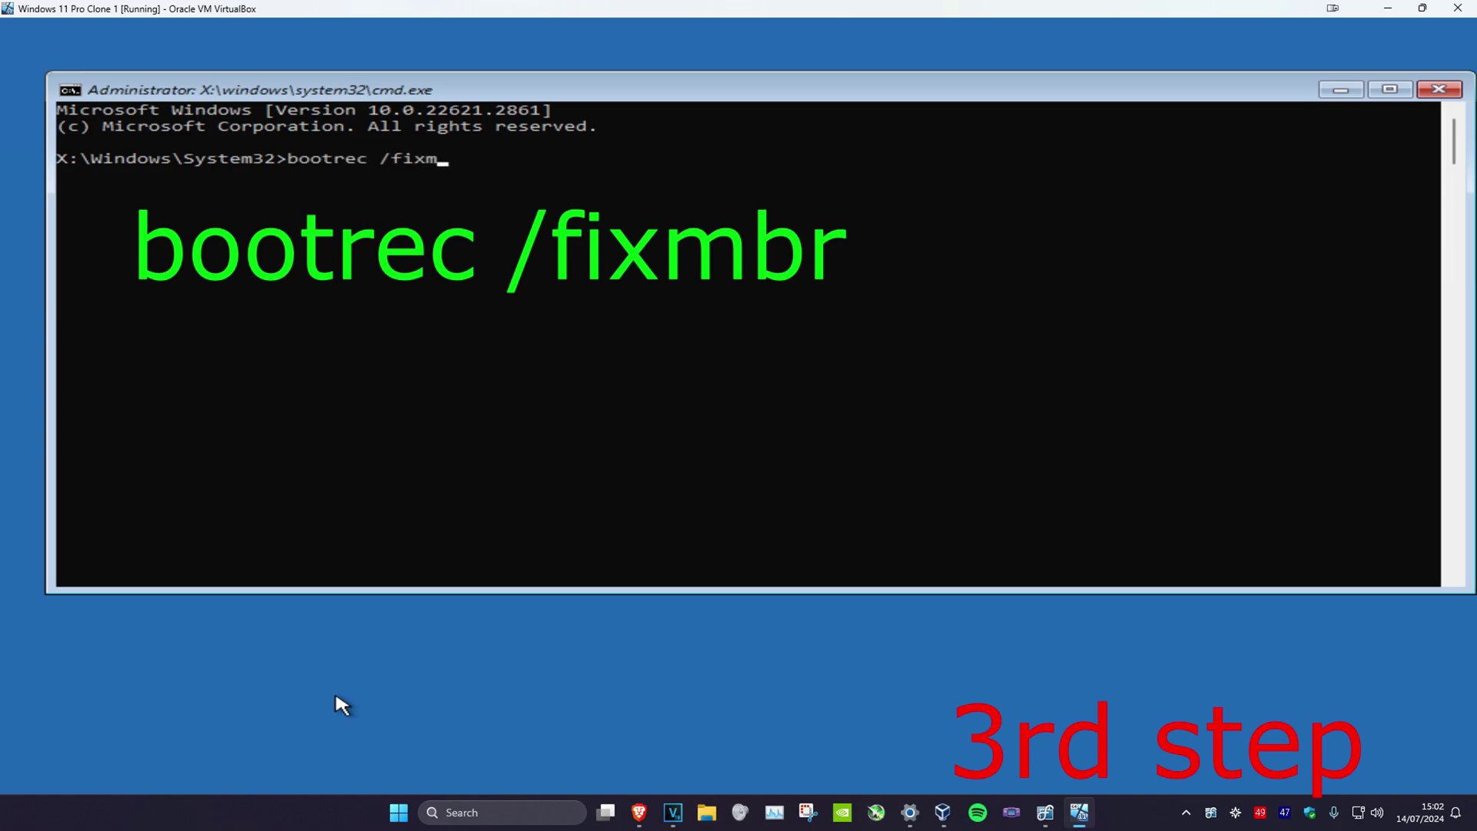
text(br)
- Run bootrec /fixmbr, bcdedit /export c:\bcdbackup and attrib c:\boot\bcd -h -r -s
key(Return)
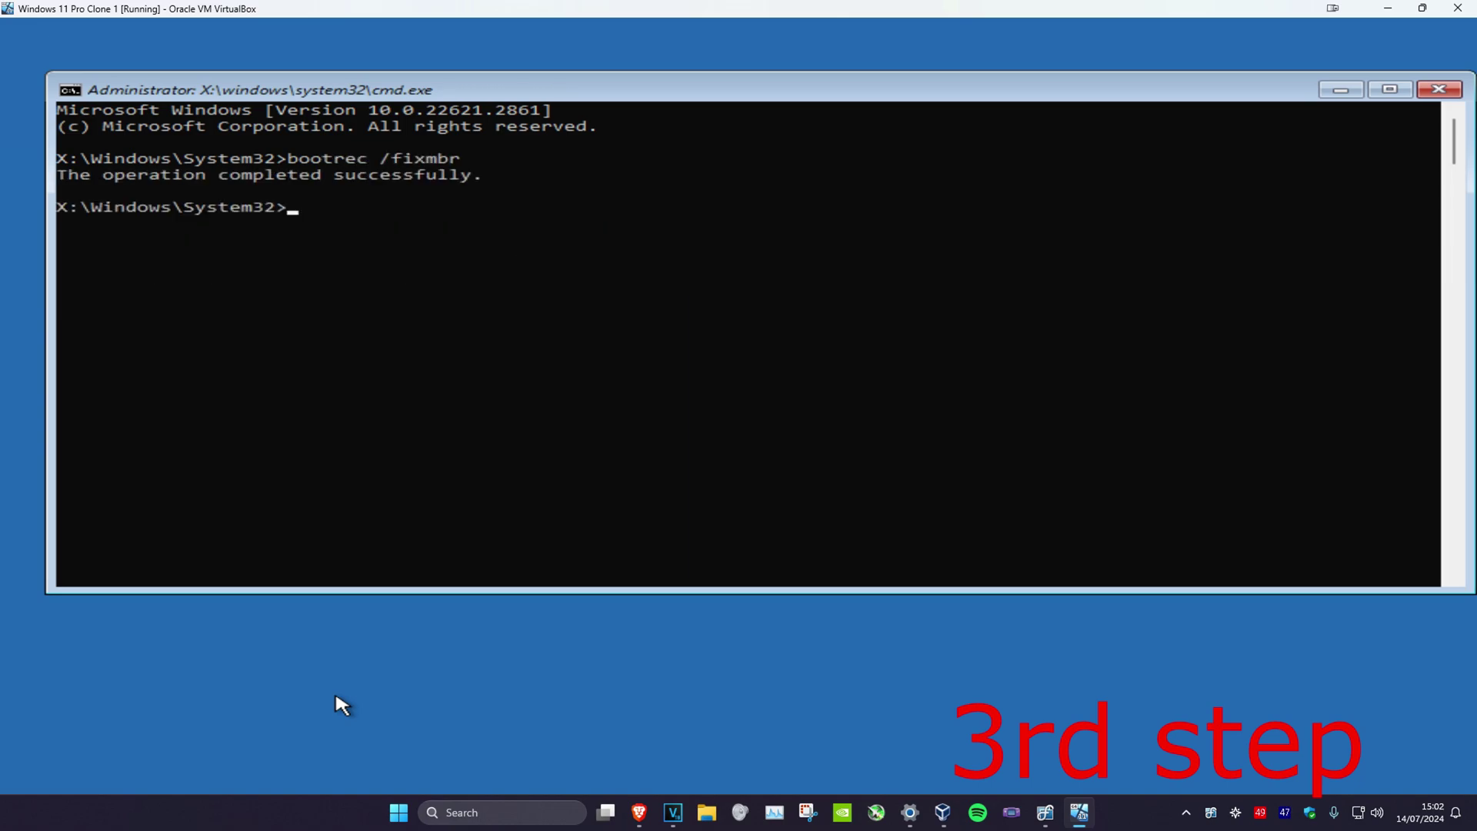
text(bcdedit /export c:\bcdbackup)
key(Return)
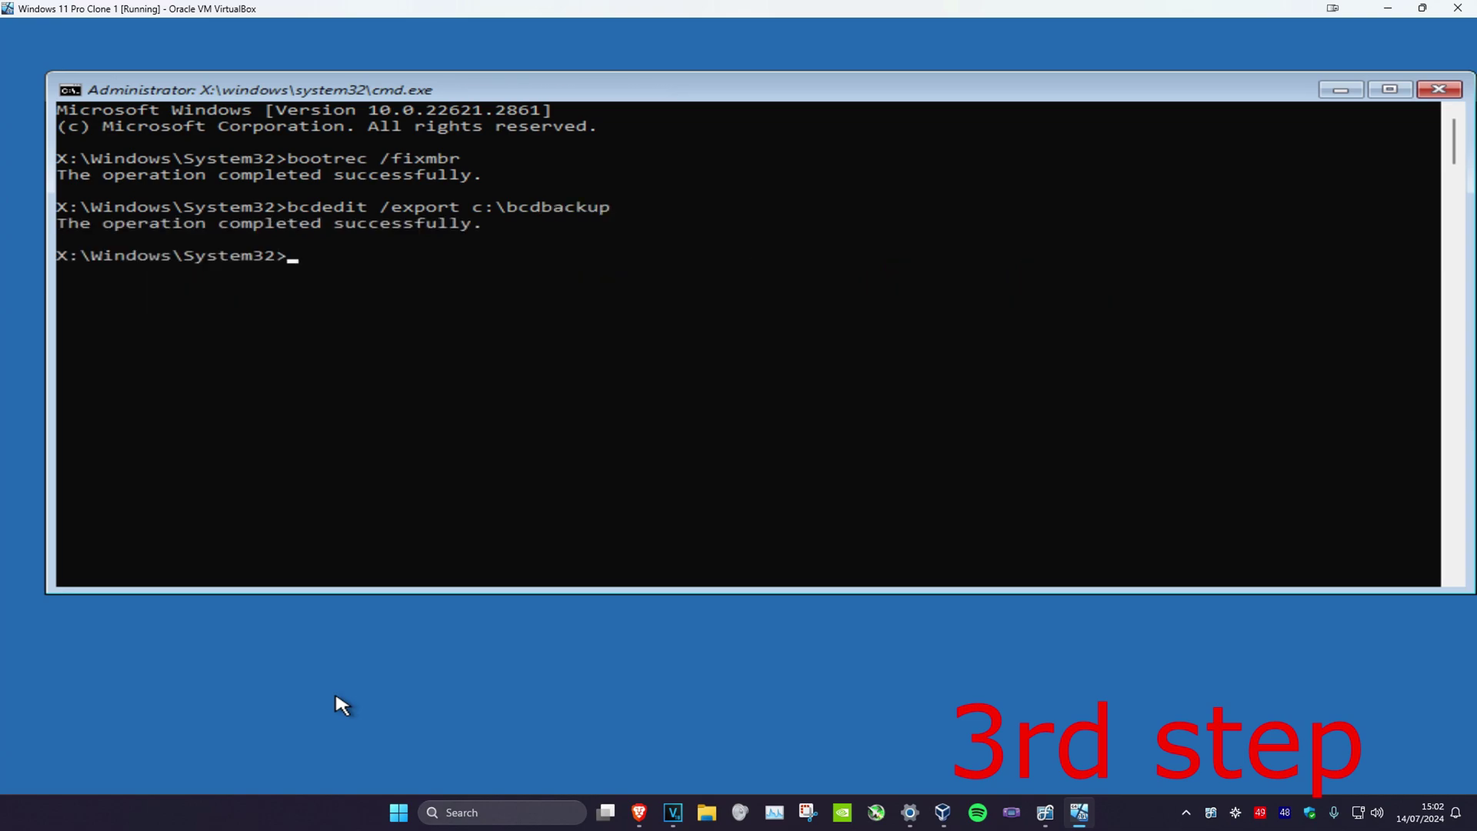
text(attrib c:)
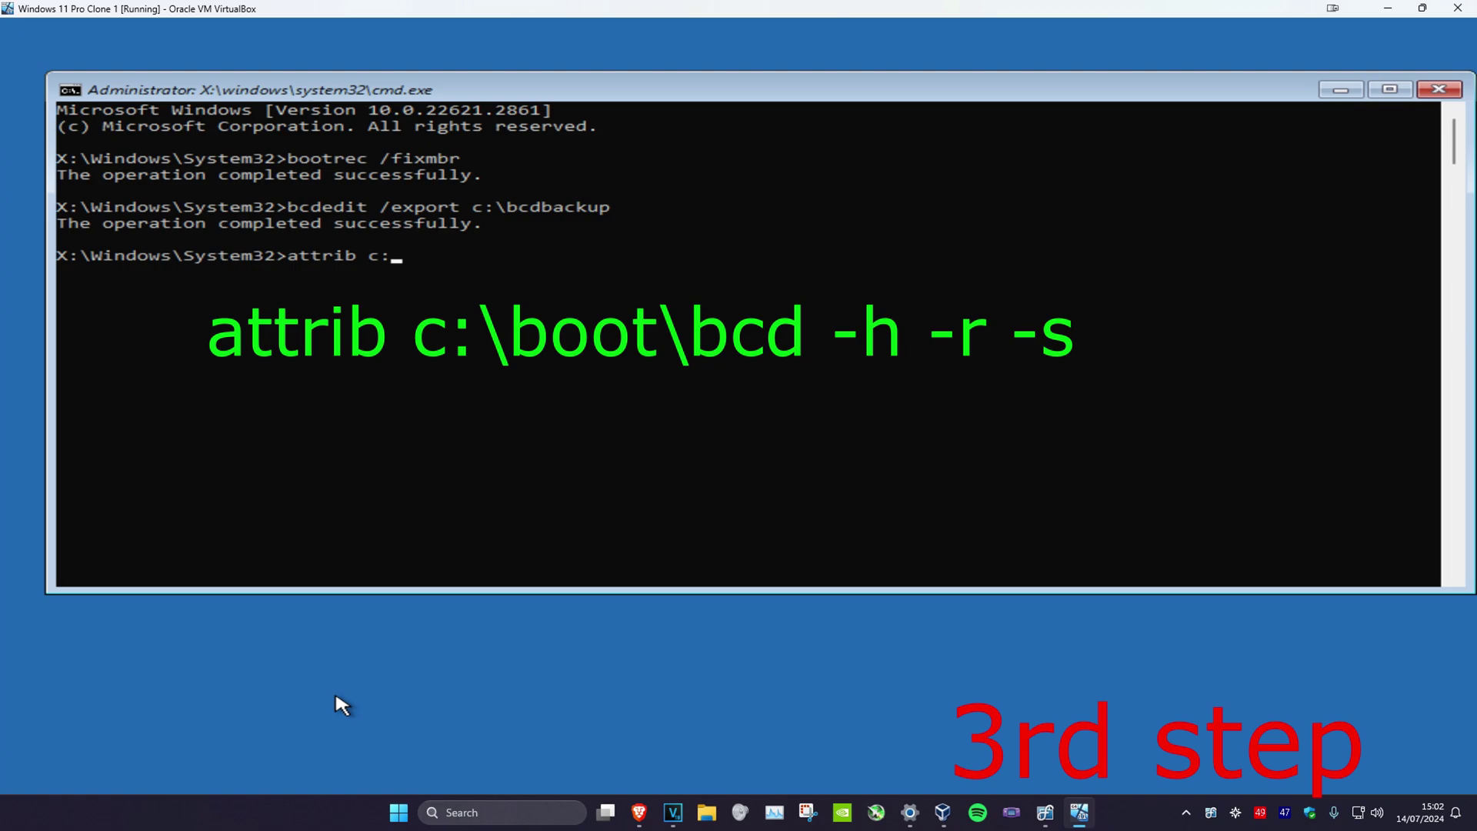
text(\boot\bcd -h )
text(-r)
text( -s)
key(Return)
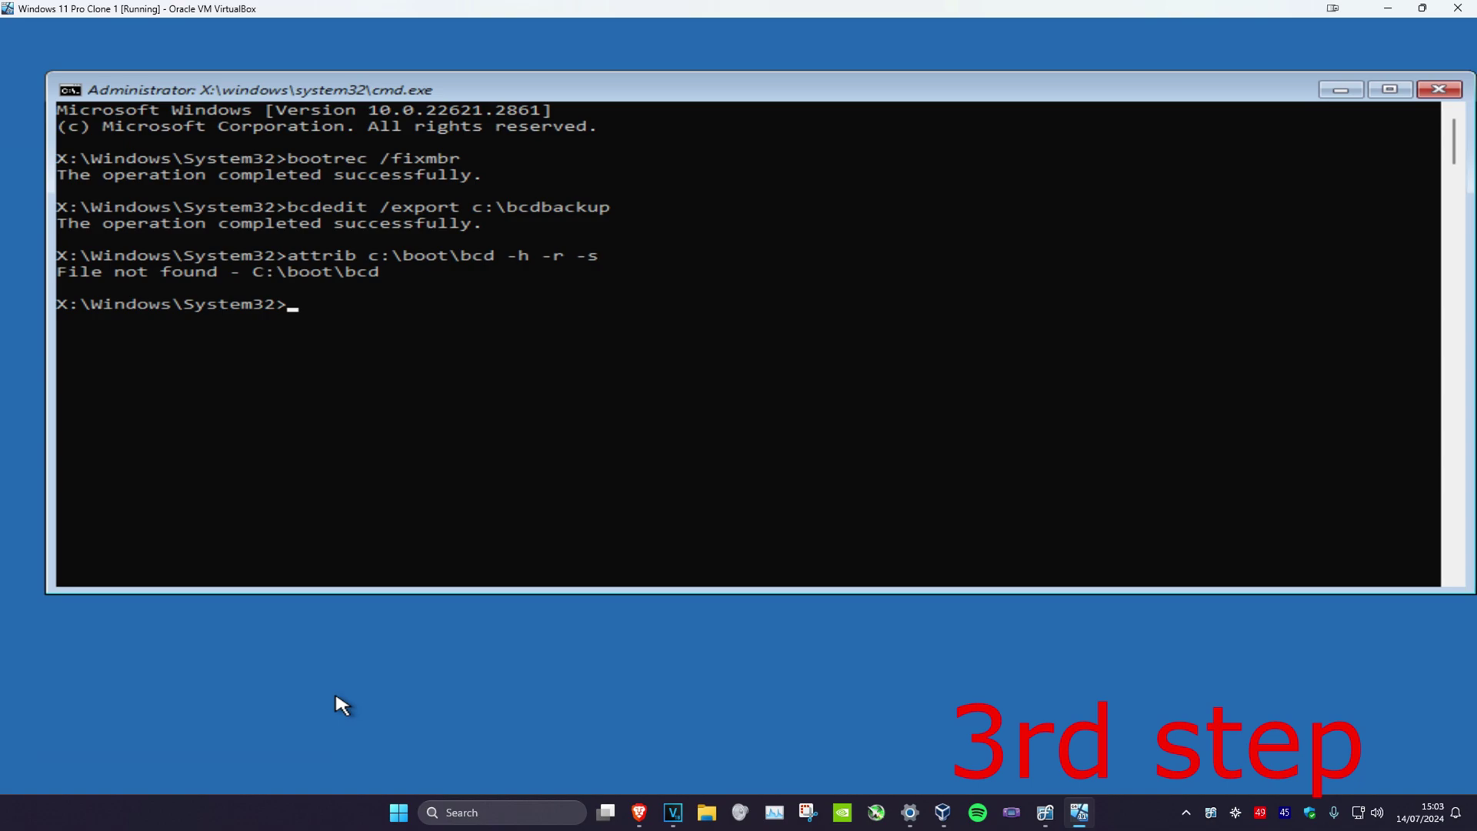
text(ren c:\boot\bcd )
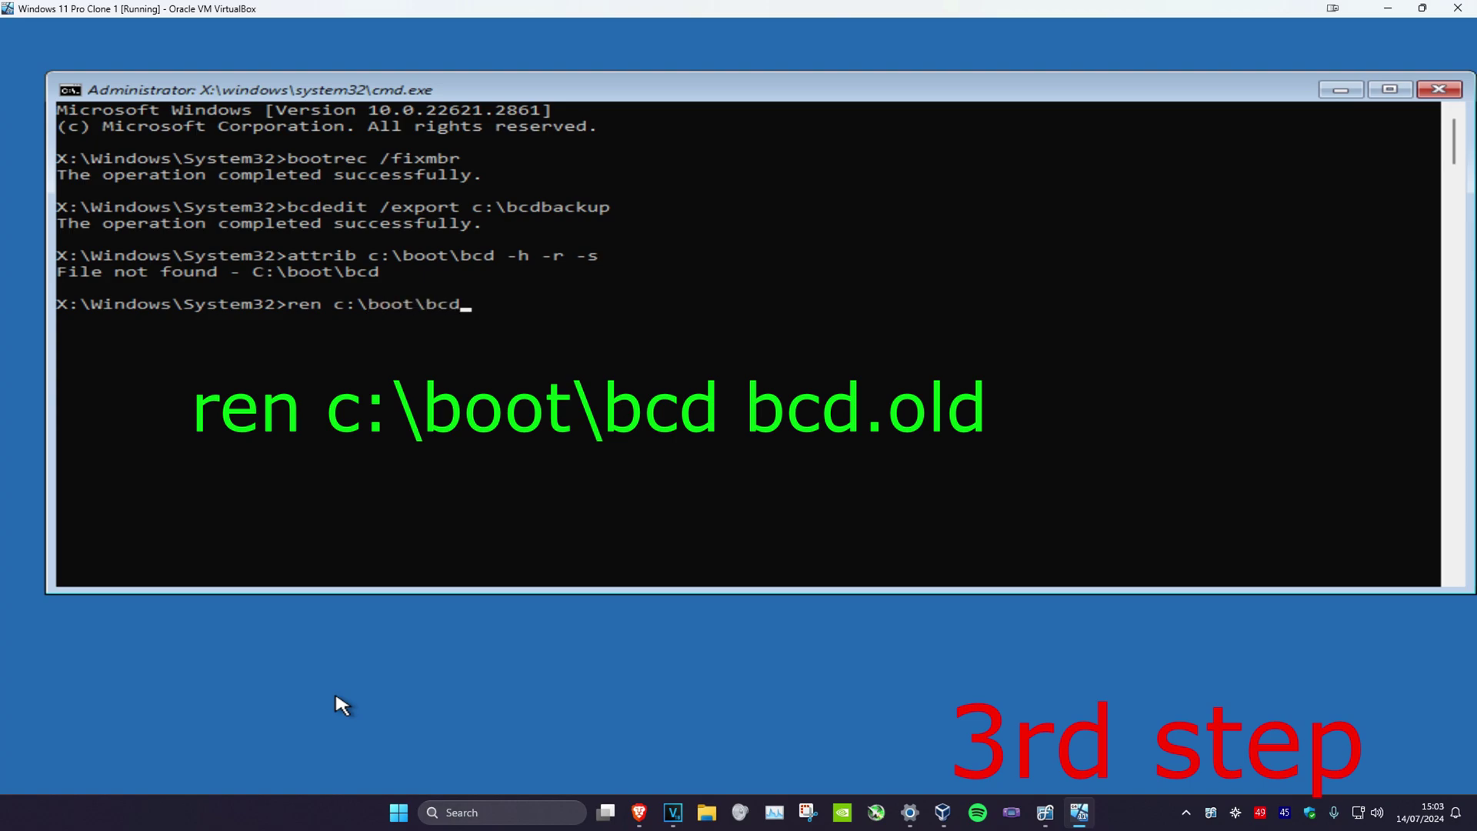
text(bcd.old)
- Run ren c:\boot\bcd bcd.old, then bootrec /rebuildbcd answering Y to the scan prompt
key(Return)
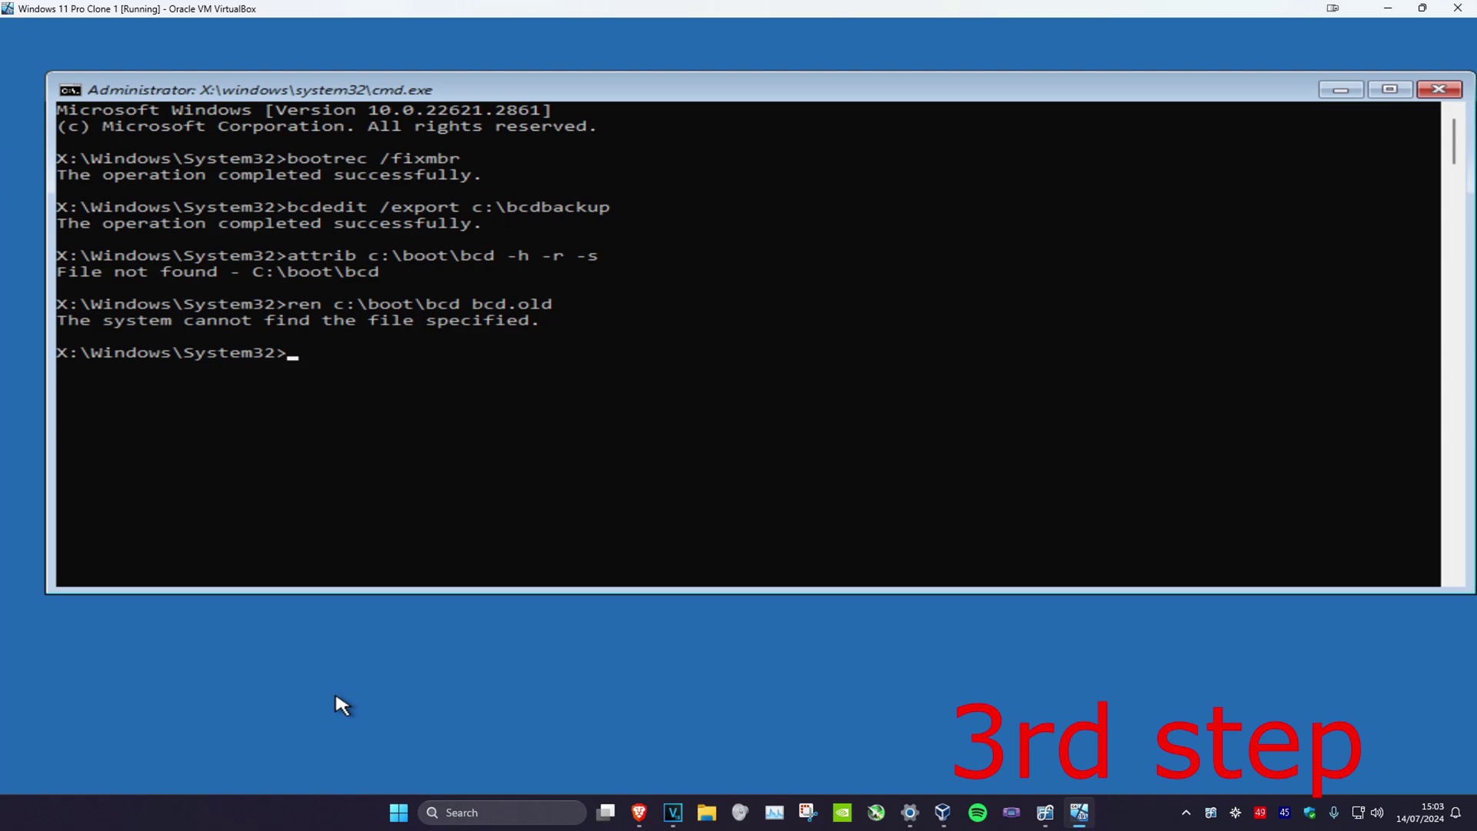
text(bootrec)
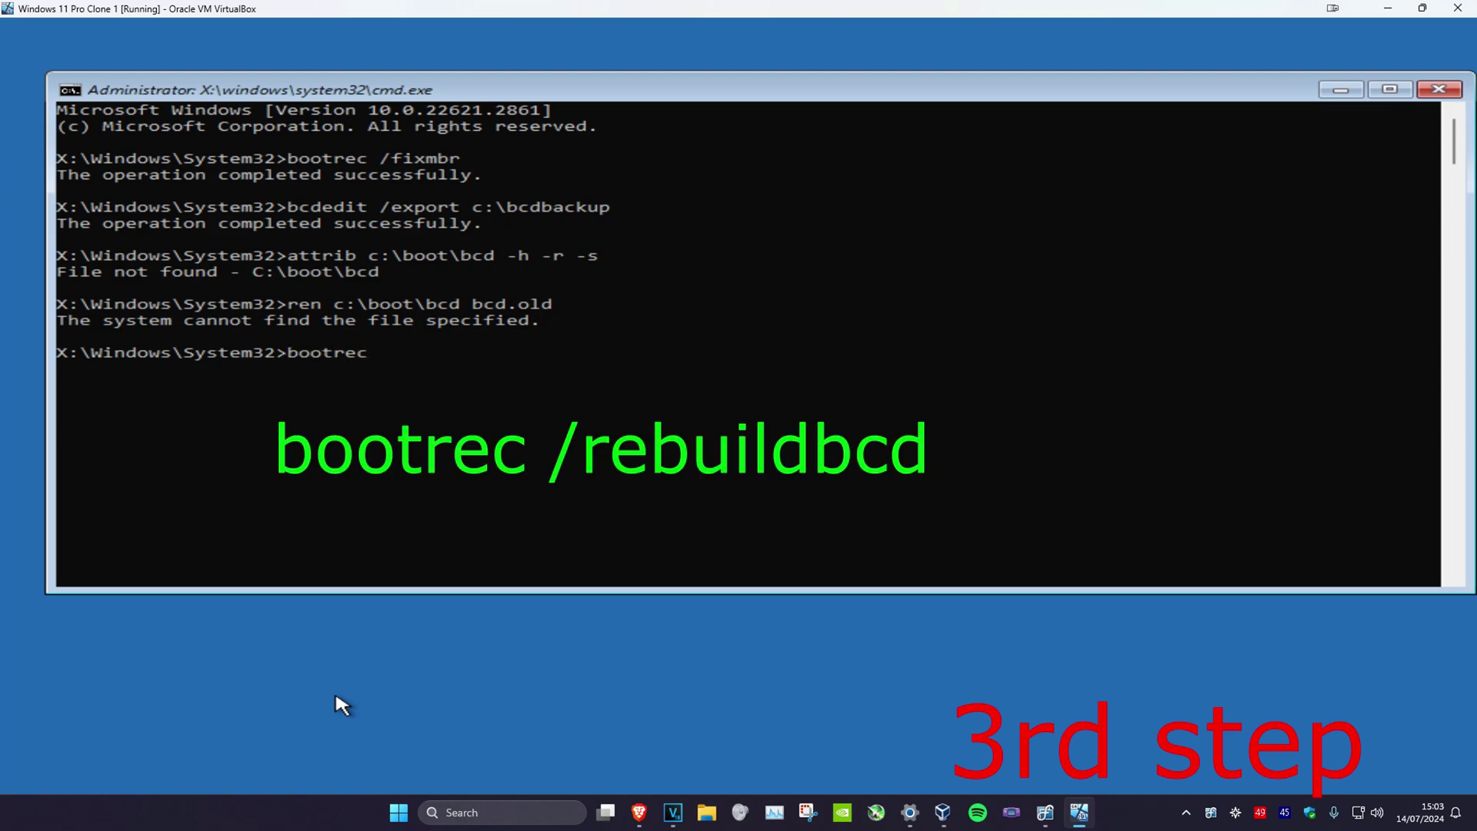
text( /rebuildbcd)
key(Return)
click(291, 508)
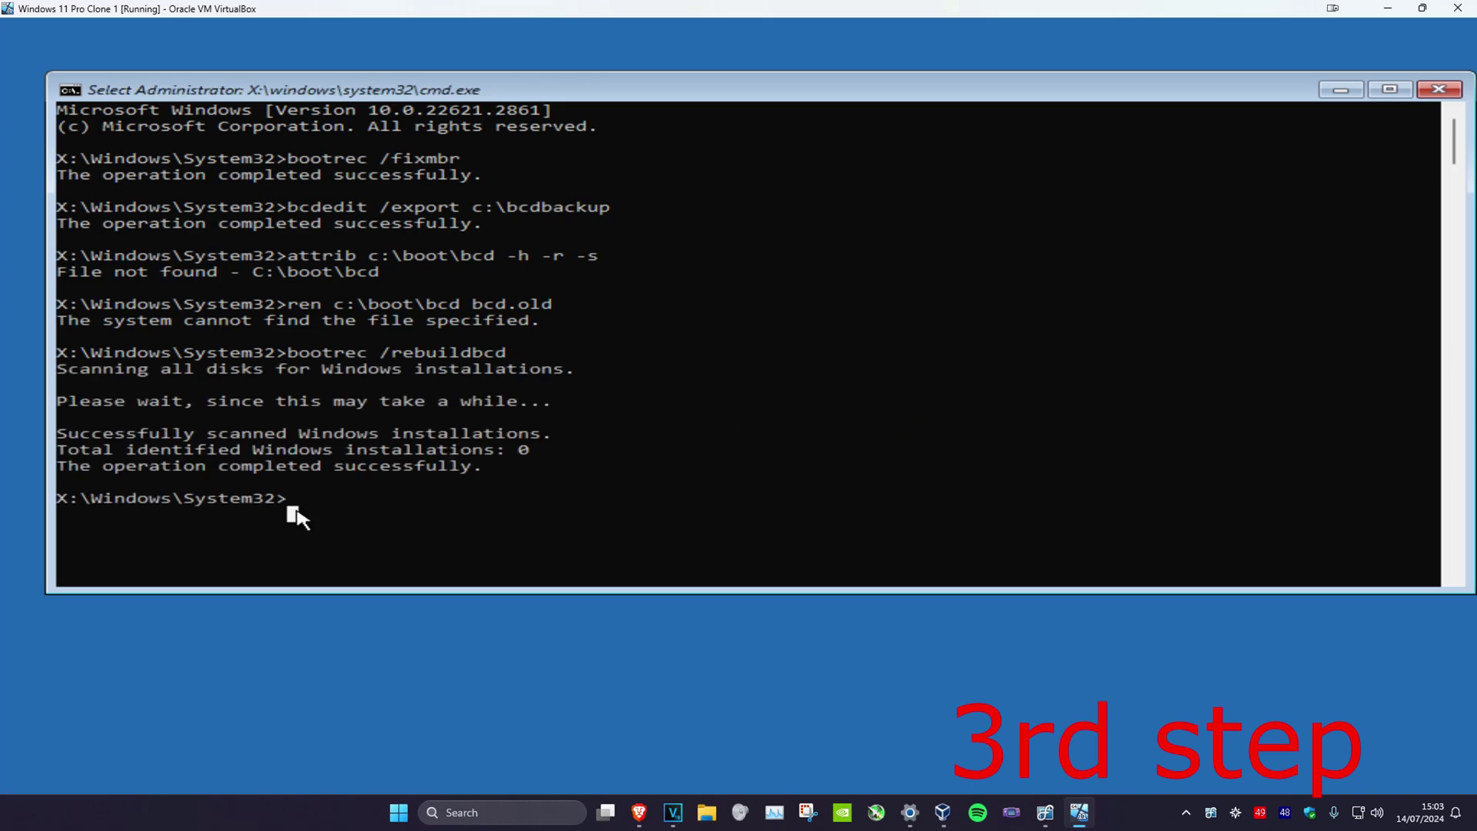
text(Y)
key(Return)
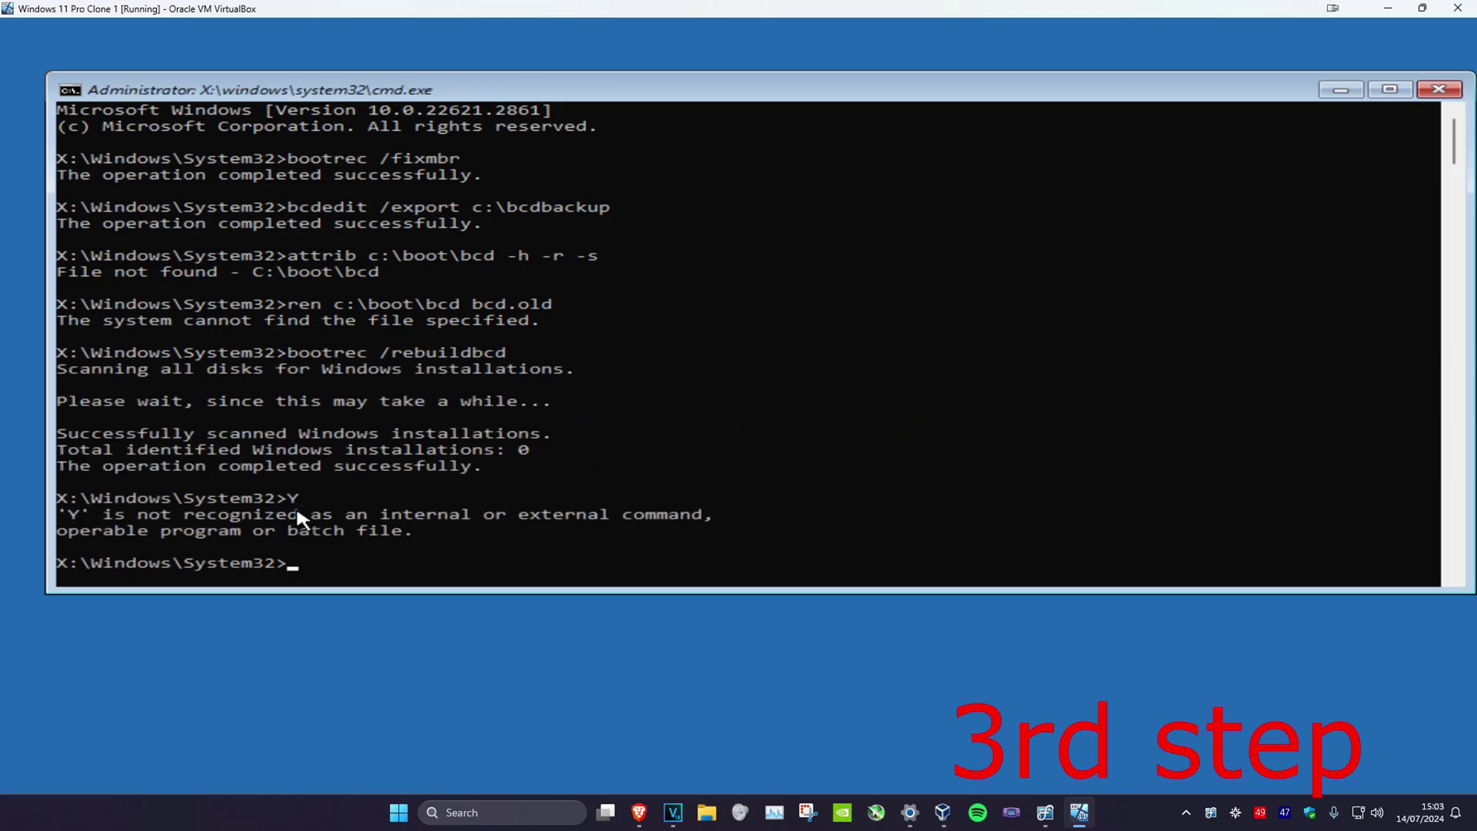
- Close the recovery command prompt window
click(1440, 90)
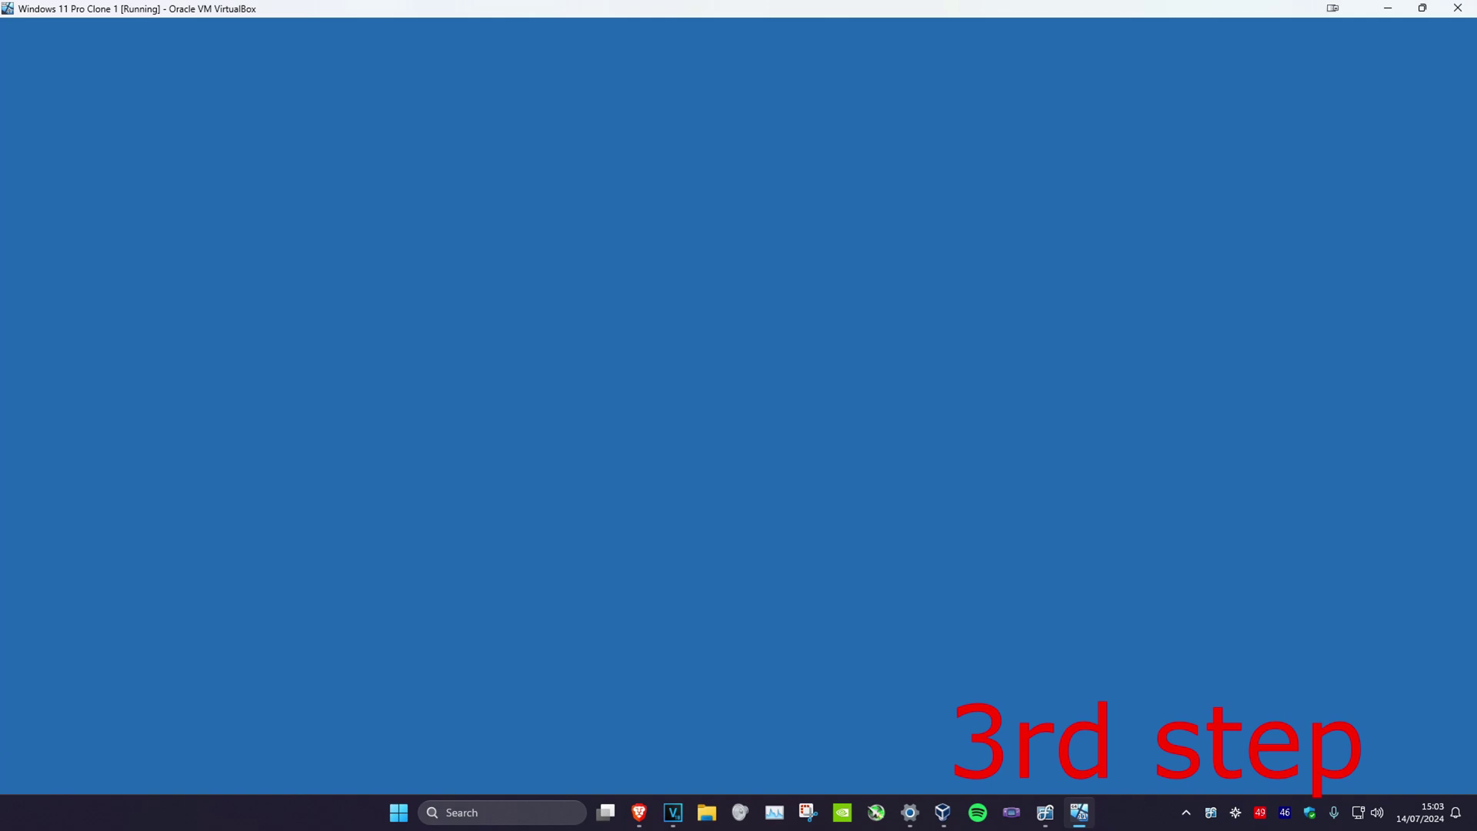